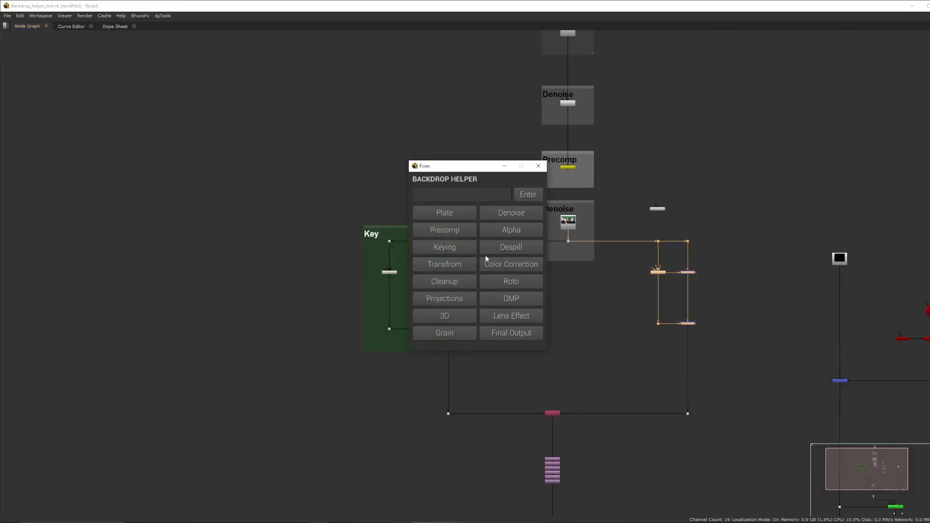
Step: Add a Despill backdrop around the despill nodes and an Alpha backdrop around the red merge node and its two corner dots
{"action": "left_click", "coordinate": [485, 258]}
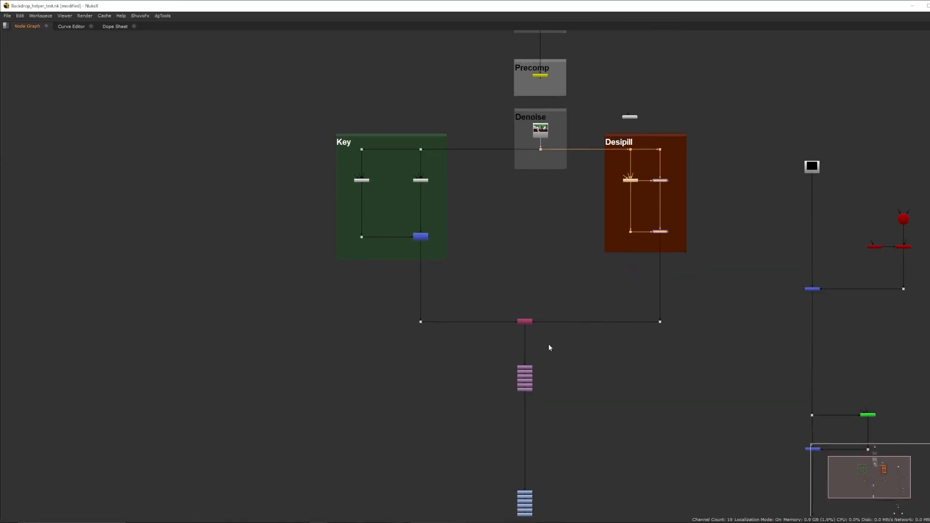
{"action": "left_click_drag", "start_coordinate": [700, 274], "coordinate": [379, 358]}
{"action": "key", "text": "alt+b"}
{"action": "left_click", "coordinate": [508, 231]}
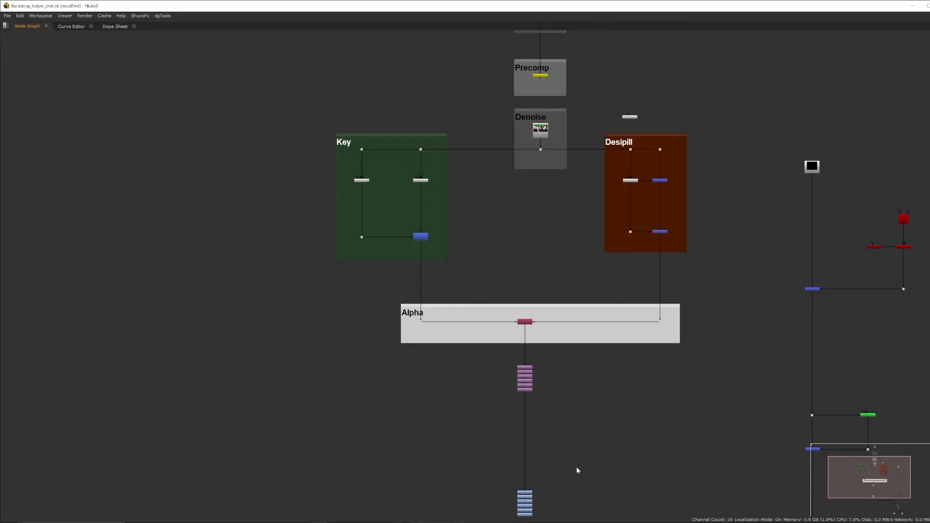
Step: Add a Transform backdrop around the purple node stack and a Color Correction backdrop around the light-blue stack below it
{"action": "key", "text": "alt+b"}
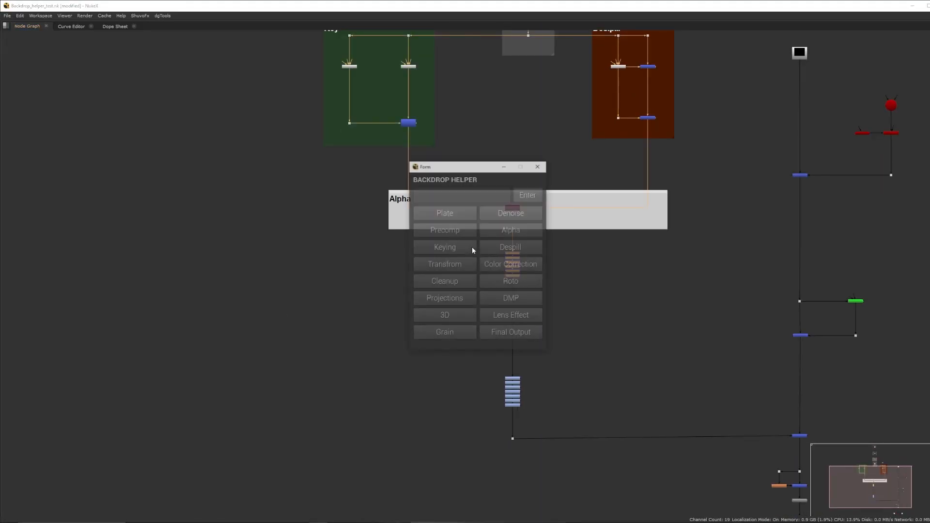
{"action": "left_click", "coordinate": [463, 262]}
{"action": "key", "text": "alt+b"}
{"action": "left_click", "coordinate": [511, 264]}
Step: Add a 3D backdrop around the red 3D nodes and the merge they feed on the background branch
{"action": "scroll", "coordinate": [601, 293], "scroll_direction": "down", "scroll_amount": 2}
{"action": "middle_click_drag", "start_coordinate": [691, 199], "coordinate": [383, 390]}
{"action": "scroll", "coordinate": [384, 389], "scroll_direction": "up", "scroll_amount": 2}
{"action": "left_click_drag", "start_coordinate": [602, 235], "coordinate": [411, 377]}
{"action": "key", "text": "alt+b"}
{"action": "left_click", "coordinate": [444, 316]}
Step: Create a custom backdrop titled AdditiveKey around the green keyer node and the merge below it
{"action": "middle_click_drag", "start_coordinate": [506, 416], "coordinate": [510, 287]}
{"action": "left_click_drag", "start_coordinate": [552, 302], "coordinate": [373, 398]}
{"action": "key", "text": "alt+b"}
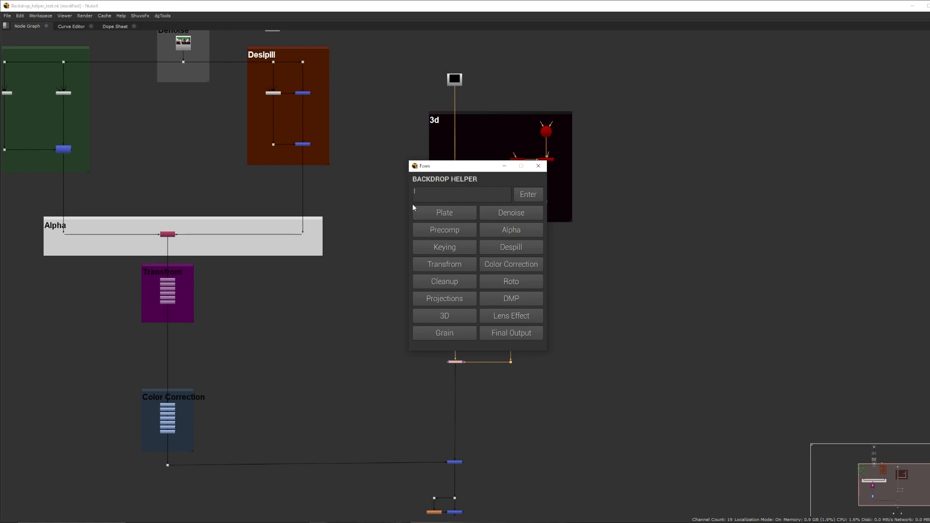
{"action": "left_click", "coordinate": [522, 195]}
Step: Add a Lens Effect backdrop around the lens and filter nodes below the merge that joins the two branches
{"action": "middle_click_drag", "start_coordinate": [561, 395], "coordinate": [624, 252]}
{"action": "scroll", "coordinate": [624, 252], "scroll_direction": "down", "scroll_amount": 1}
{"action": "scroll", "coordinate": [563, 383], "scroll_direction": "up", "scroll_amount": 3}
{"action": "left_click_drag", "start_coordinate": [562, 287], "coordinate": [433, 399]}
{"action": "key", "text": "alt+b"}
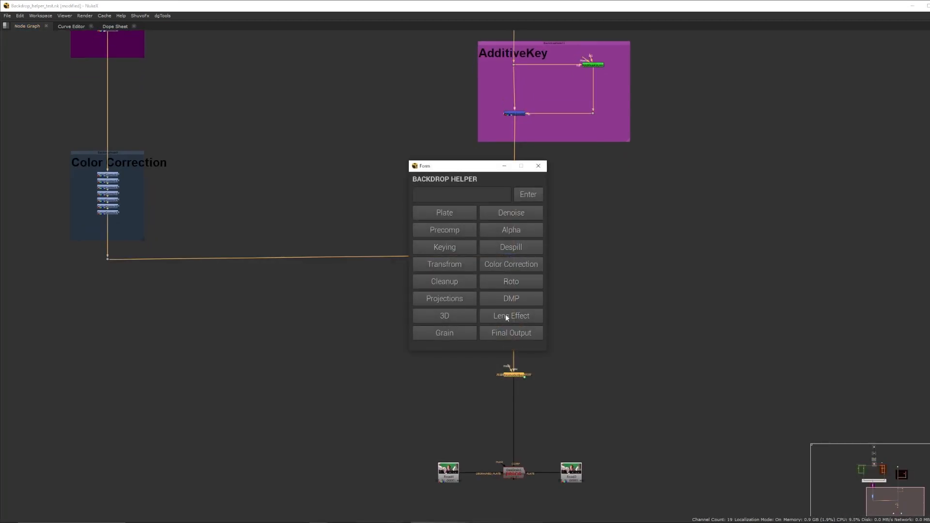
{"action": "left_click", "coordinate": [511, 316]}
Step: Add a Grain backdrop around the red grain node and the two Read nodes connected to it
{"action": "middle_click_drag", "start_coordinate": [604, 397], "coordinate": [619, 266]}
{"action": "key", "text": "alt+b"}
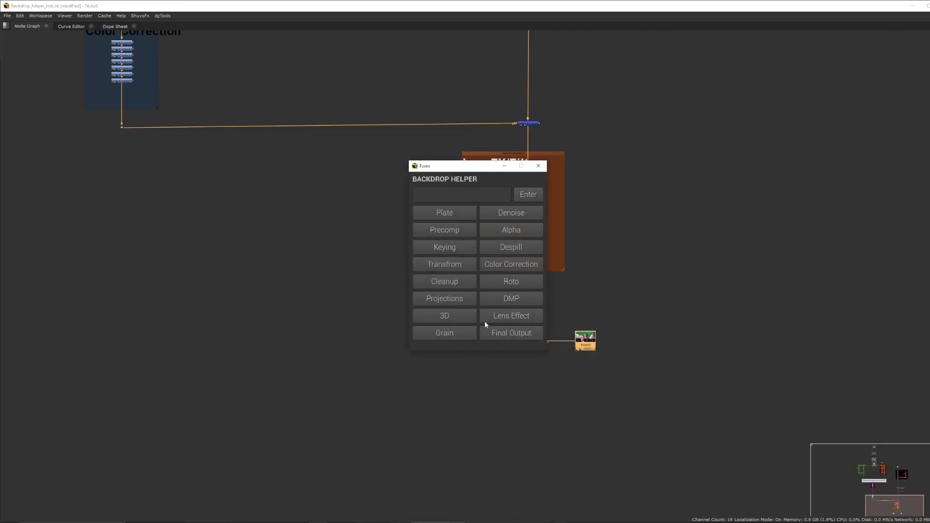
{"action": "left_click", "coordinate": [444, 333]}
Step: Create a Write node below the grain section and add a Final Output backdrop around it
{"action": "key", "text": "w"}
{"action": "left_click_drag", "start_coordinate": [519, 478], "coordinate": [528, 341]}
{"action": "left_click_drag", "start_coordinate": [526, 483], "coordinate": [535, 493]}
{"action": "middle_click_drag", "start_coordinate": [504, 513], "coordinate": [526, 442]}
{"action": "key", "text": "alt+b"}
{"action": "left_click", "coordinate": [505, 332]}
{"action": "scroll", "coordinate": [626, 406], "scroll_direction": "down", "scroll_amount": 7}
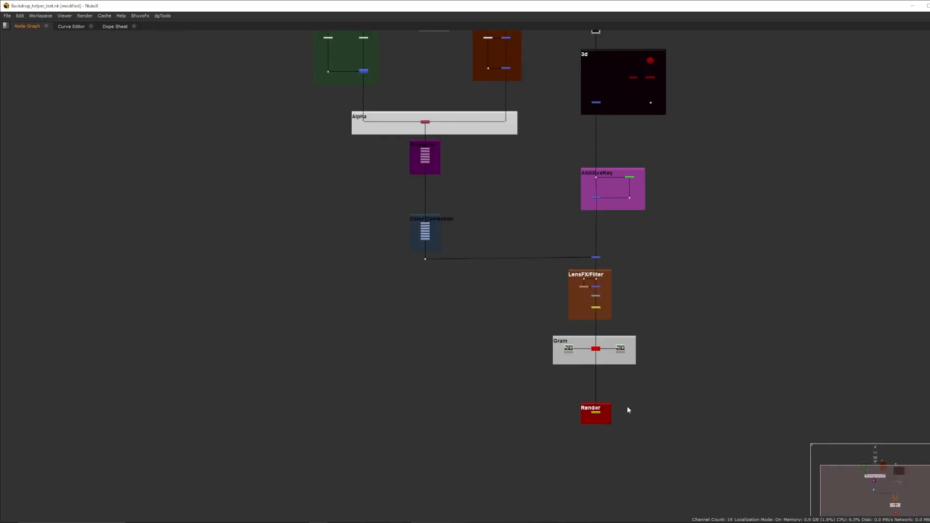
{"action": "middle_click_drag", "start_coordinate": [673, 290], "coordinate": [644, 386]}
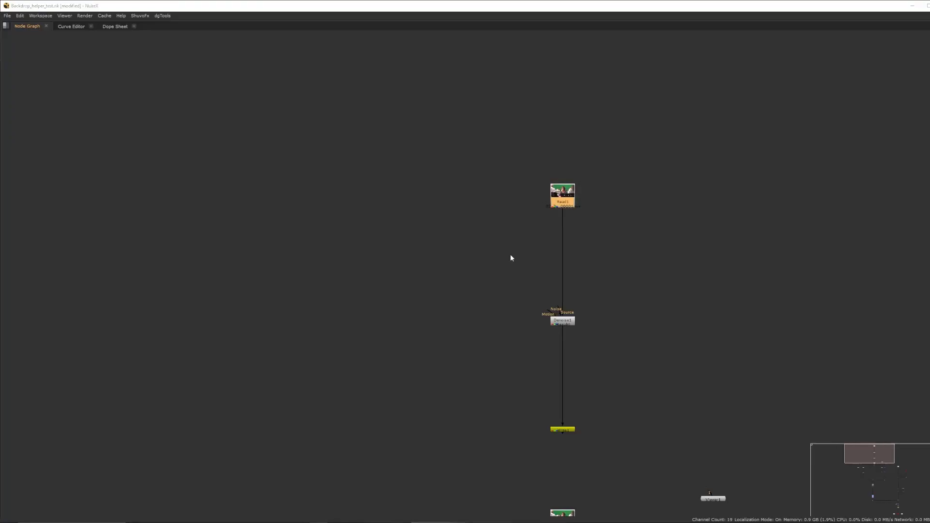
Step: Add a Plate backdrop around the first Read node and a Denoise backdrop around the Denoise node below it
{"action": "key", "text": "alt+b"}
{"action": "left_click", "coordinate": [460, 212]}
{"action": "left_click_drag", "start_coordinate": [644, 280], "coordinate": [479, 357]}
{"action": "key", "text": "alt+b"}
{"action": "left_click", "coordinate": [521, 233]}
Step: Add a Precomp backdrop around the yellow Write node and a Denoise backdrop around the Read node below it
{"action": "left_click_drag", "start_coordinate": [632, 333], "coordinate": [549, 368]}
{"action": "key", "text": "alt+b"}
{"action": "left_click", "coordinate": [454, 230]}
{"action": "left_click", "coordinate": [568, 326]}
{"action": "key", "text": "alt+b"}
{"action": "left_click", "coordinate": [511, 214]}
Step: Add a Keying backdrop around the keyer branch and a Despill backdrop around the despill branch
{"action": "left_click_drag", "start_coordinate": [507, 255], "coordinate": [363, 420]}
{"action": "key", "text": "alt+b"}
{"action": "left_click", "coordinate": [444, 247]}
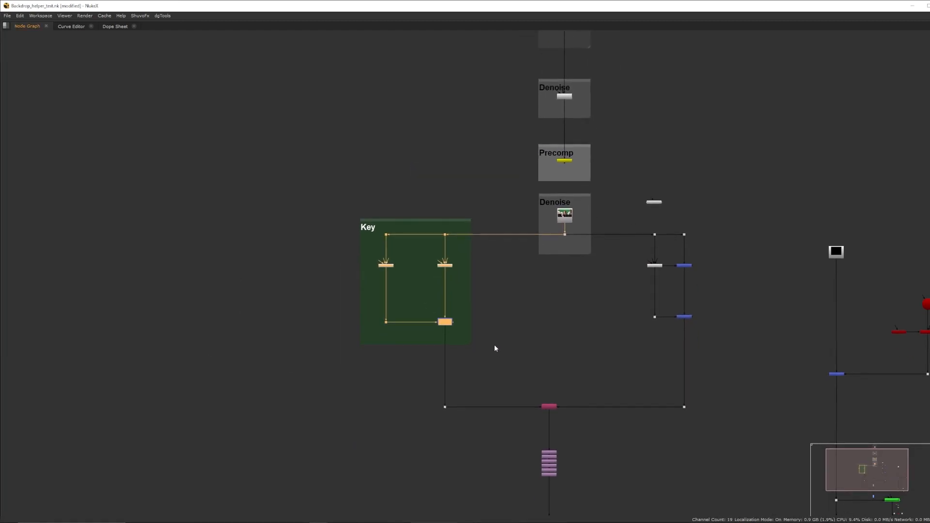
{"action": "left_click_drag", "start_coordinate": [750, 211], "coordinate": [641, 334]}
{"action": "key", "text": "alt+b"}
{"action": "left_click", "coordinate": [511, 247]}
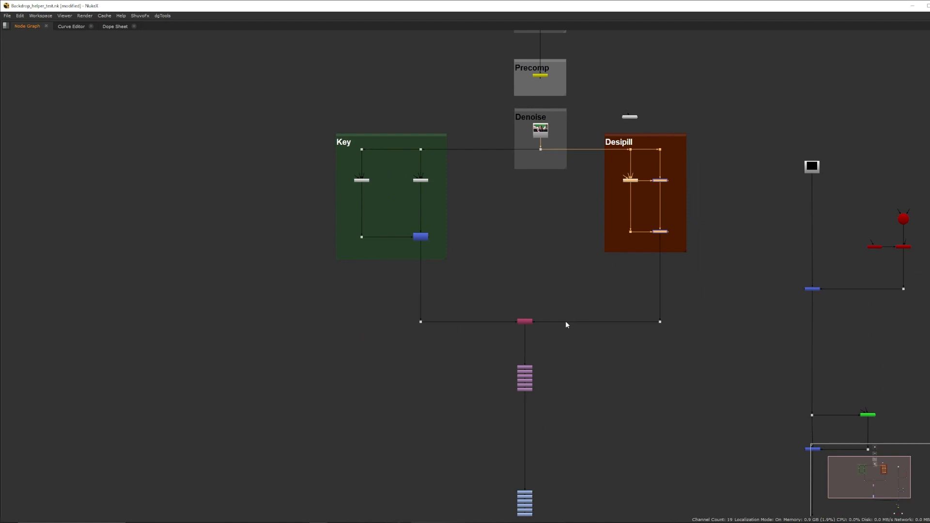
Step: Add an Alpha backdrop around the red merge node and the two corner dots joining the key and despill branches
{"action": "left_click_drag", "start_coordinate": [699, 275], "coordinate": [415, 353]}
{"action": "key", "text": "alt+b"}
{"action": "left_click", "coordinate": [454, 267]}
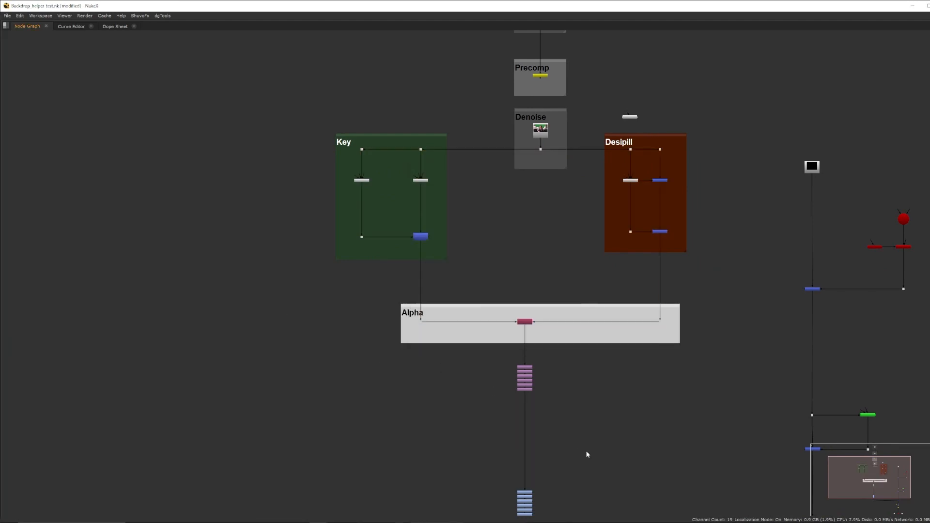
Step: Add a Transform backdrop around the purple node stack and a Color Correction backdrop around the light-blue stack
{"action": "key", "text": "alt+b"}
{"action": "left_click", "coordinate": [473, 252]}
{"action": "key", "text": "alt+b"}
{"action": "left_click", "coordinate": [511, 264]}
Step: Add a 3D backdrop around the red 3D nodes and their merge on the background branch
{"action": "scroll", "coordinate": [632, 252], "scroll_direction": "down", "scroll_amount": 3}
{"action": "middle_click_drag", "start_coordinate": [632, 252], "coordinate": [374, 347]}
{"action": "scroll", "coordinate": [374, 347], "scroll_direction": "up", "scroll_amount": 3}
{"action": "left_click_drag", "start_coordinate": [603, 235], "coordinate": [428, 371]}
{"action": "key", "text": "alt+b"}
{"action": "left_click", "coordinate": [444, 316]}
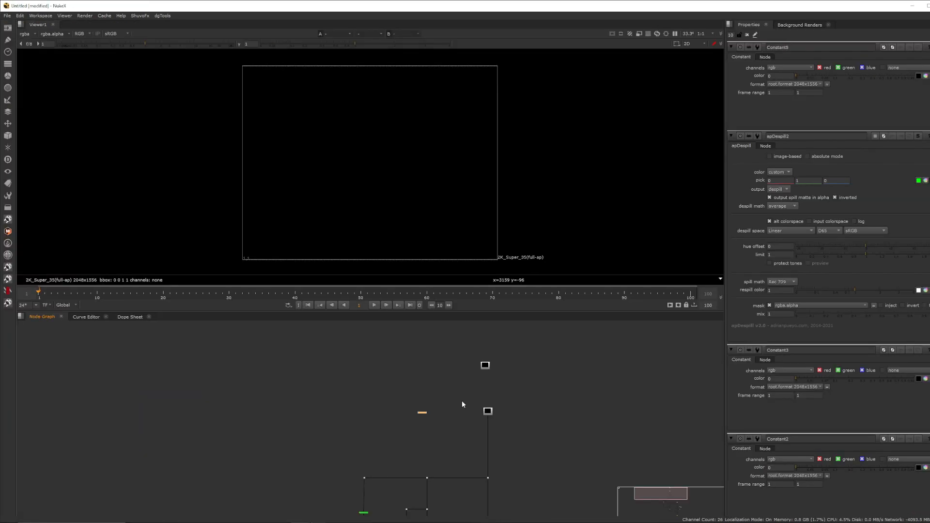
Step: Add a Plate backdrop around the topmost Constant node and open that backdrop's properties
{"action": "middle_click_drag", "start_coordinate": [461, 400], "coordinate": [421, 436]}
{"action": "scroll", "coordinate": [426, 417], "scroll_direction": "up", "scroll_amount": 3}
{"action": "scroll", "coordinate": [485, 402], "scroll_direction": "up", "scroll_amount": 4}
{"action": "left_click_drag", "start_coordinate": [529, 357], "coordinate": [408, 432]}
{"action": "scroll", "coordinate": [488, 430], "scroll_direction": "down", "scroll_amount": 3}
{"action": "left_click_drag", "start_coordinate": [519, 447], "coordinate": [452, 373]}
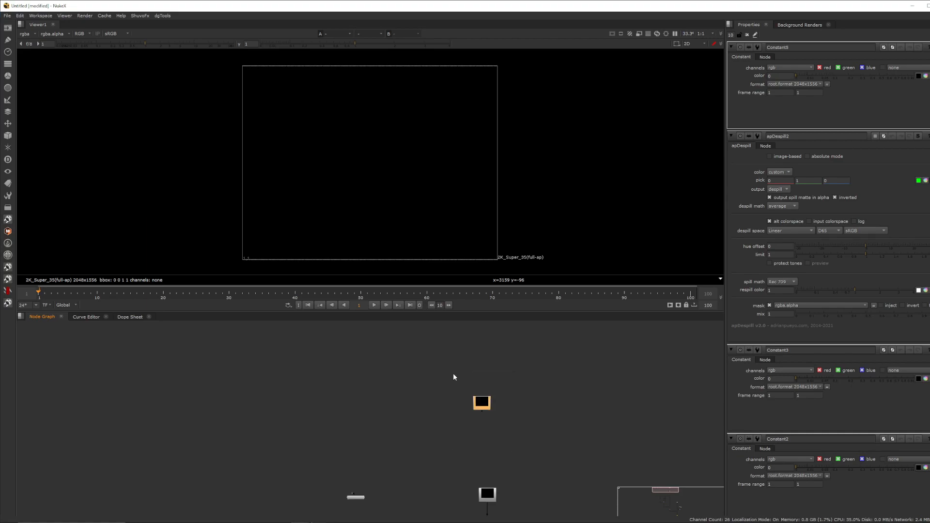
{"action": "key", "text": "alt+b"}
{"action": "left_click_drag", "start_coordinate": [468, 166], "coordinate": [292, 256]}
{"action": "left_click", "coordinate": [273, 306]}
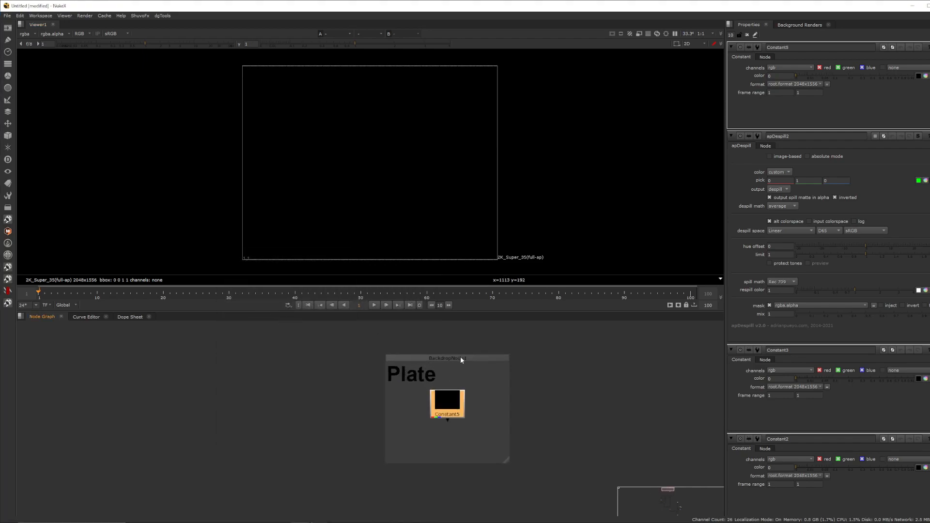
{"action": "double_click", "coordinate": [435, 360]}
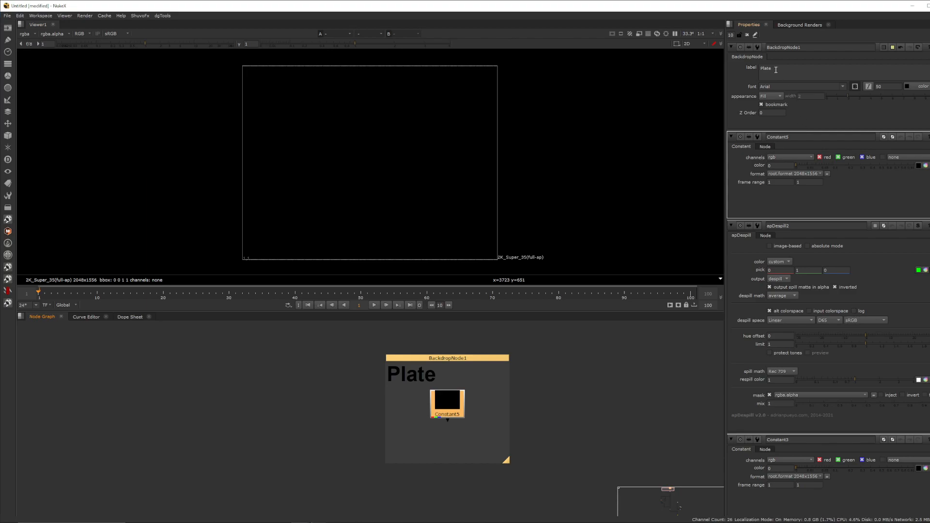
{"action": "scroll", "coordinate": [457, 388], "scroll_direction": "down", "scroll_amount": 5}
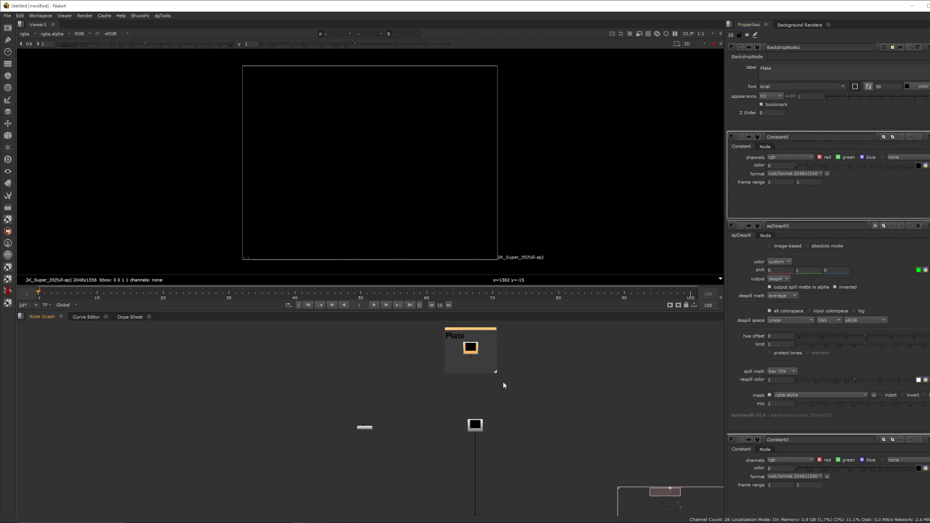
Step: Add a Denoise backdrop around the Constant node directly below the Plate backdrop
{"action": "key", "text": "alt+b"}
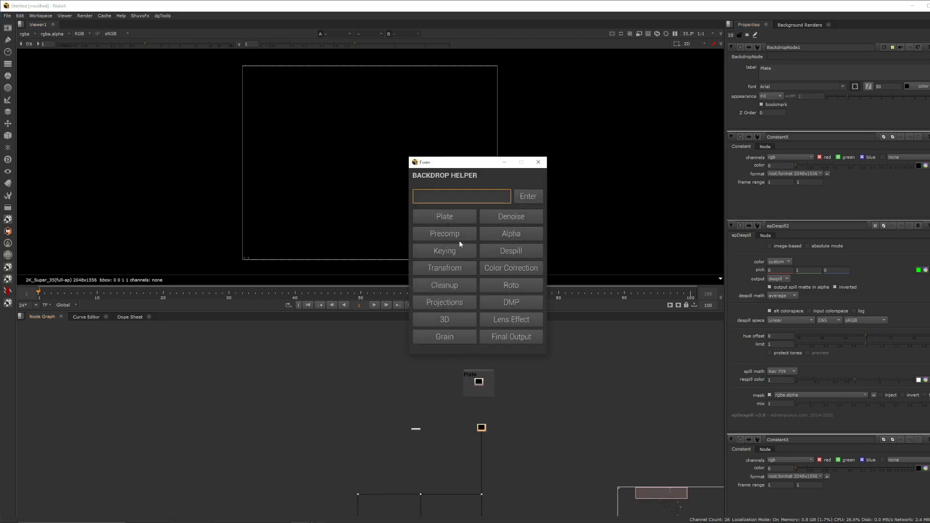
{"action": "left_click", "coordinate": [508, 217]}
{"action": "scroll", "coordinate": [501, 457], "scroll_direction": "up", "scroll_amount": 5}
{"action": "scroll", "coordinate": [465, 429], "scroll_direction": "down", "scroll_amount": 3}
Step: Add a Keying backdrop around the keyer nodes branching off below the denoised Constant
{"action": "left_click_drag", "start_coordinate": [398, 365], "coordinate": [556, 503]}
{"action": "scroll", "coordinate": [454, 392], "scroll_direction": "down", "scroll_amount": 3}
{"action": "left_click_drag", "start_coordinate": [454, 389], "coordinate": [549, 488]}
{"action": "key", "text": "alt+b"}
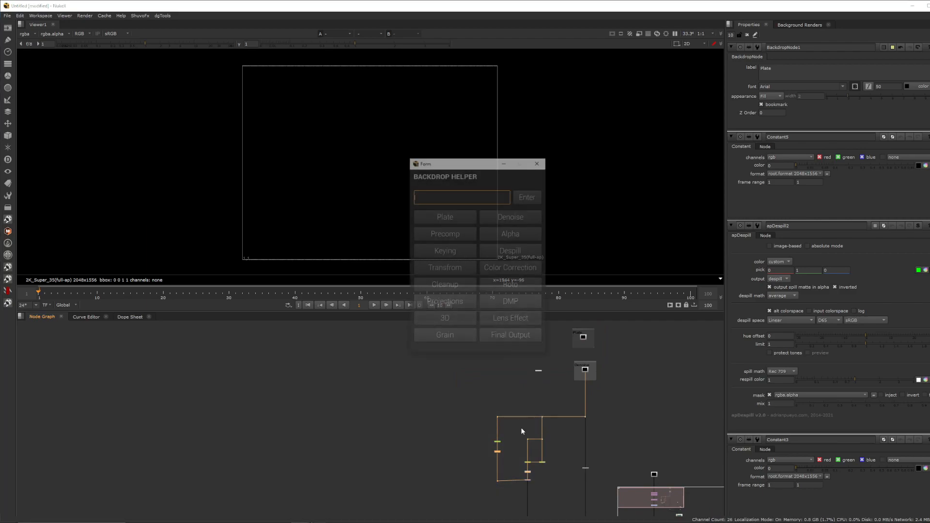
{"action": "left_click", "coordinate": [450, 251]}
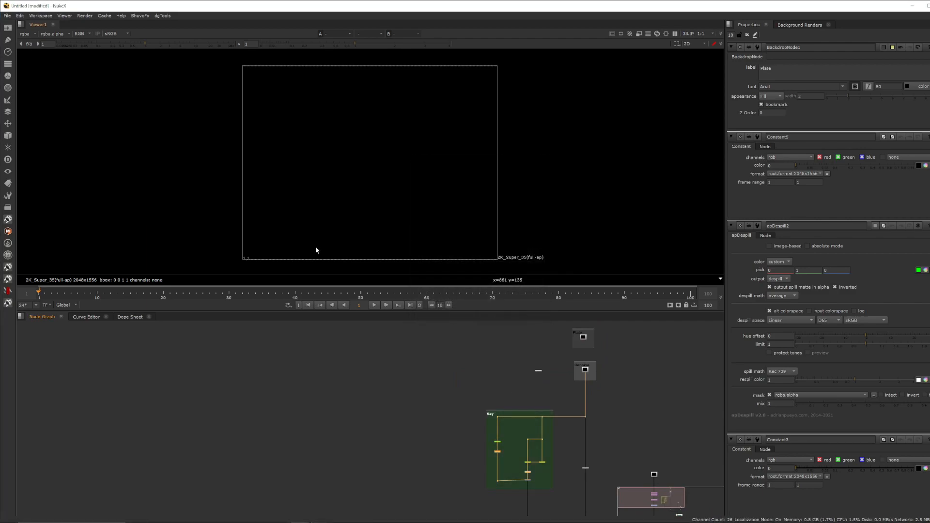
Step: Add a Despill backdrop around the single despill node on the main branch beside the Key backdrop
{"action": "scroll", "coordinate": [480, 447], "scroll_direction": "down", "scroll_amount": 4}
{"action": "middle_click_drag", "start_coordinate": [536, 457], "coordinate": [505, 407]}
{"action": "scroll", "coordinate": [506, 406], "scroll_direction": "up", "scroll_amount": 4}
{"action": "middle_click_drag", "start_coordinate": [466, 356], "coordinate": [490, 402]}
{"action": "scroll", "coordinate": [490, 403], "scroll_direction": "up", "scroll_amount": 4}
{"action": "scroll", "coordinate": [498, 426], "scroll_direction": "up", "scroll_amount": 5}
{"action": "left_click_drag", "start_coordinate": [576, 354], "coordinate": [472, 414]}
{"action": "scroll", "coordinate": [472, 414], "scroll_direction": "down", "scroll_amount": 6}
{"action": "scroll", "coordinate": [477, 389], "scroll_direction": "down", "scroll_amount": 1}
{"action": "left_click_drag", "start_coordinate": [519, 367], "coordinate": [465, 416]}
{"action": "key", "text": "alt+b"}
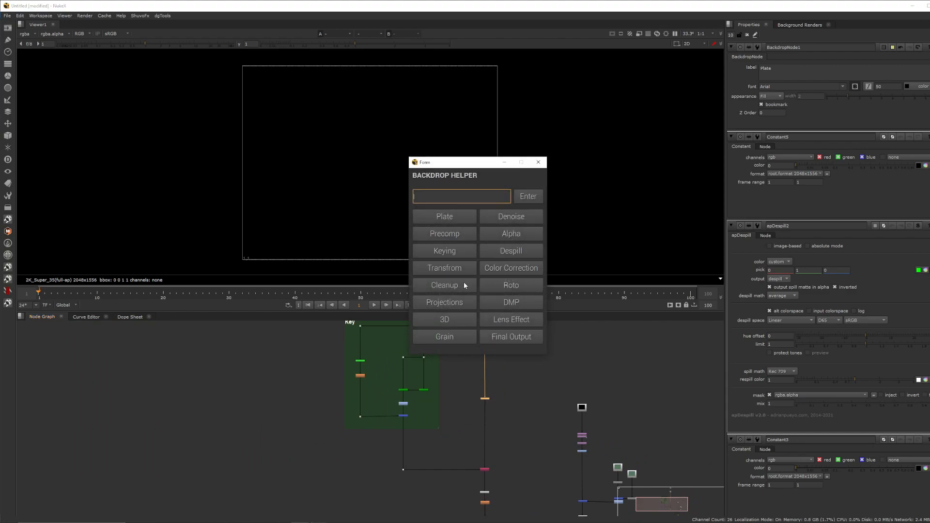
{"action": "left_click", "coordinate": [527, 250]}
Step: Add a Transform backdrop around the purple transform nodes below the Constant on the background branch
{"action": "scroll", "coordinate": [484, 400], "scroll_direction": "up", "scroll_amount": 4}
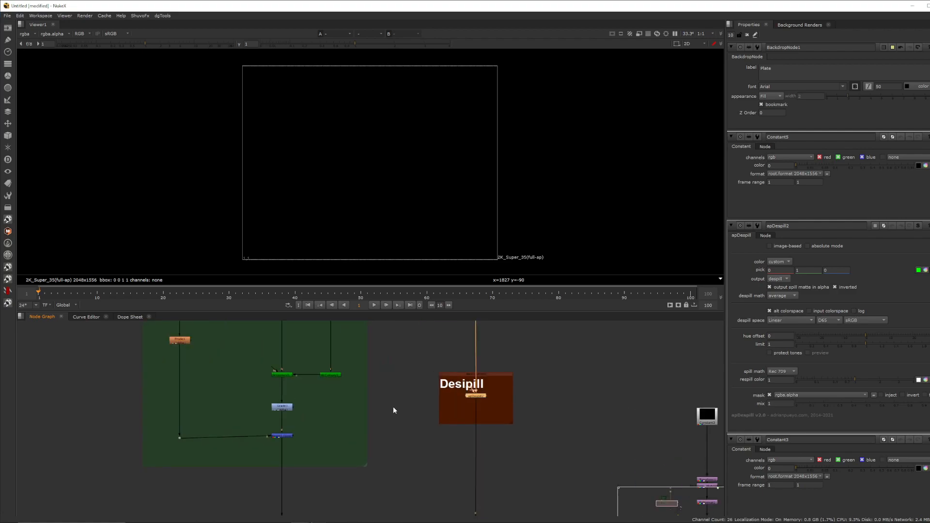
{"action": "scroll", "coordinate": [474, 398], "scroll_direction": "down", "scroll_amount": 5}
{"action": "middle_click_drag", "start_coordinate": [475, 490], "coordinate": [478, 433]}
{"action": "scroll", "coordinate": [479, 433], "scroll_direction": "up", "scroll_amount": 6}
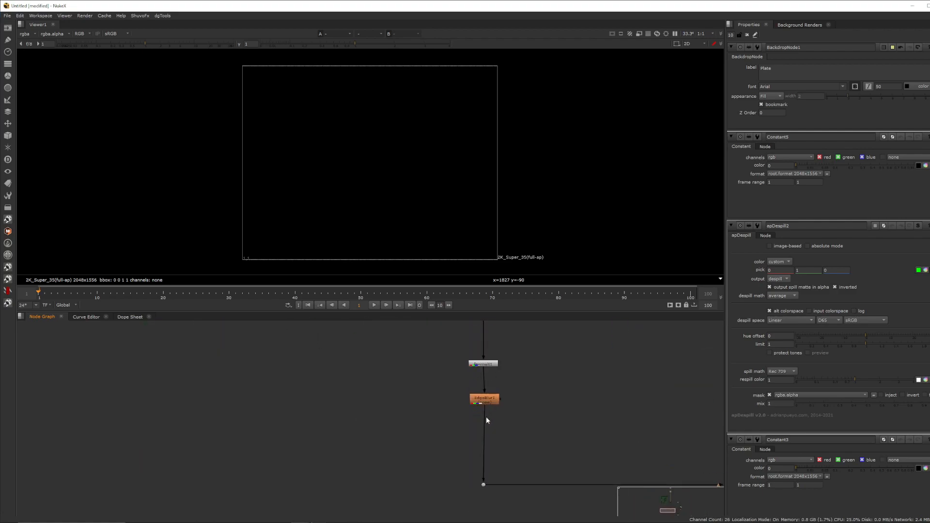
{"action": "scroll", "coordinate": [490, 401], "scroll_direction": "down", "scroll_amount": 5}
{"action": "middle_click_drag", "start_coordinate": [644, 414], "coordinate": [497, 416]}
{"action": "scroll", "coordinate": [496, 415], "scroll_direction": "down", "scroll_amount": 3}
{"action": "middle_click_drag", "start_coordinate": [489, 381], "coordinate": [487, 476]}
{"action": "scroll", "coordinate": [487, 445], "scroll_direction": "up", "scroll_amount": 6}
{"action": "scroll", "coordinate": [481, 427], "scroll_direction": "up", "scroll_amount": 3}
{"action": "left_click_drag", "start_coordinate": [482, 442], "coordinate": [483, 490]}
{"action": "scroll", "coordinate": [510, 394], "scroll_direction": "down", "scroll_amount": 5}
{"action": "left_click_drag", "start_coordinate": [525, 370], "coordinate": [432, 423]}
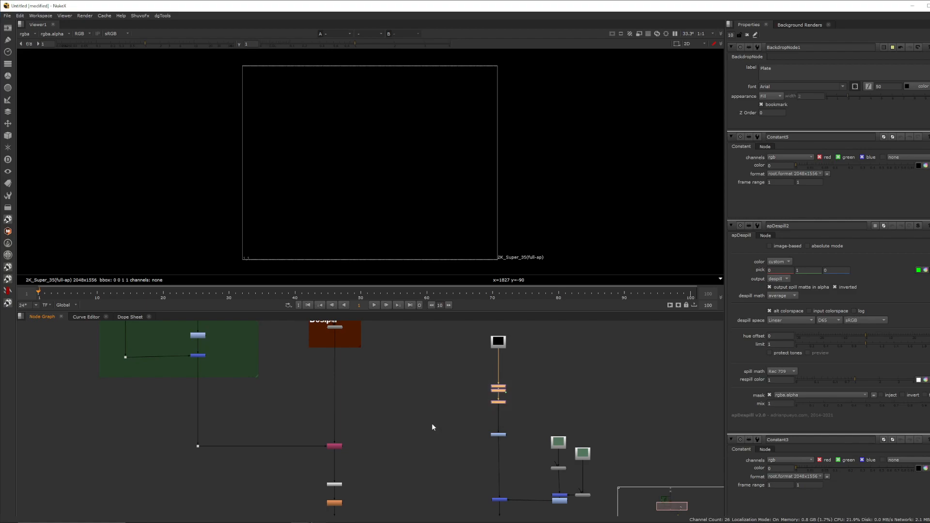
{"action": "key", "text": "alt+b"}
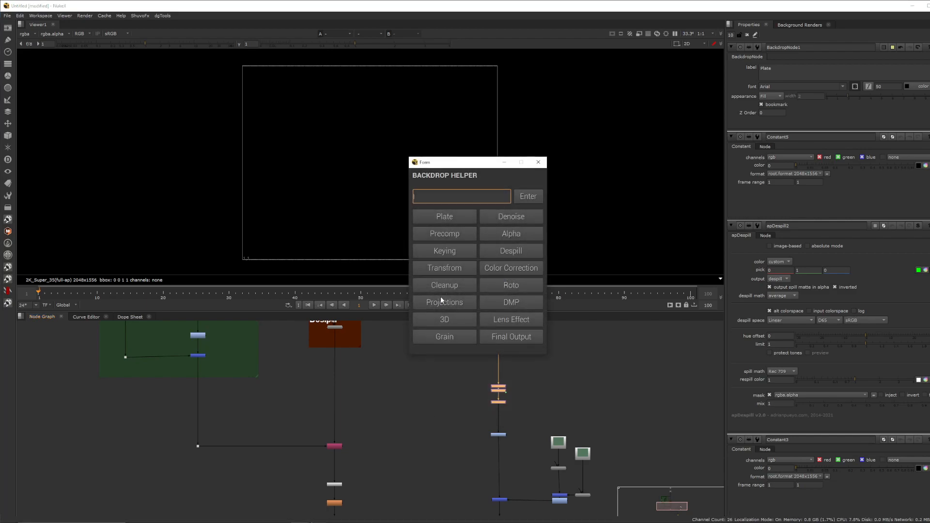
{"action": "left_click", "coordinate": [462, 270]}
Step: Create a custom backdrop titled Additive Keyer around the side branch feeding the background merge
{"action": "scroll", "coordinate": [490, 377], "scroll_direction": "up", "scroll_amount": 2}
{"action": "scroll", "coordinate": [466, 416], "scroll_direction": "down", "scroll_amount": 3}
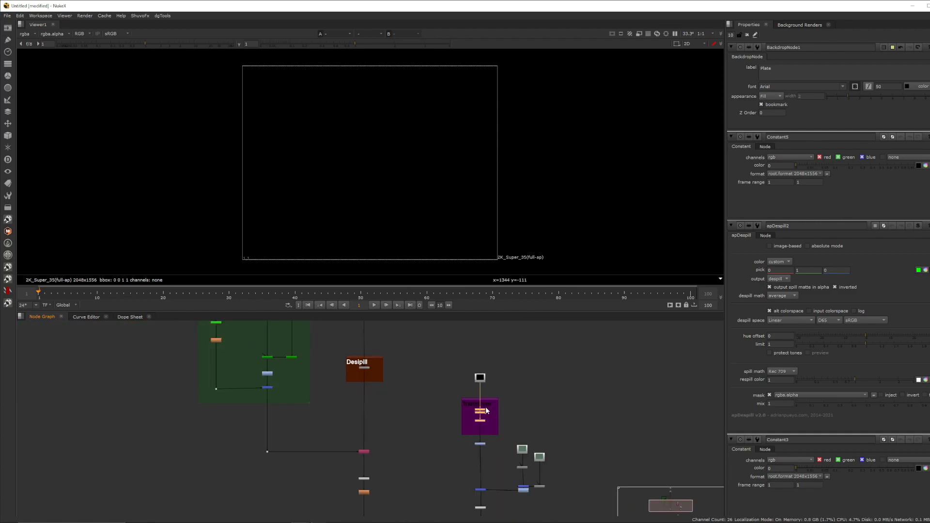
{"action": "scroll", "coordinate": [481, 409], "scroll_direction": "down", "scroll_amount": 3}
{"action": "mouse_move", "coordinate": [514, 445]}
{"action": "middle_mouse_down"}
{"action": "mouse_move", "coordinate": [542, 387]}
{"action": "mouse_move", "coordinate": [517, 457]}
{"action": "middle_mouse_up"}
{"action": "scroll", "coordinate": [536, 394], "scroll_direction": "up", "scroll_amount": 4}
{"action": "left_click_drag", "start_coordinate": [566, 378], "coordinate": [461, 464]}
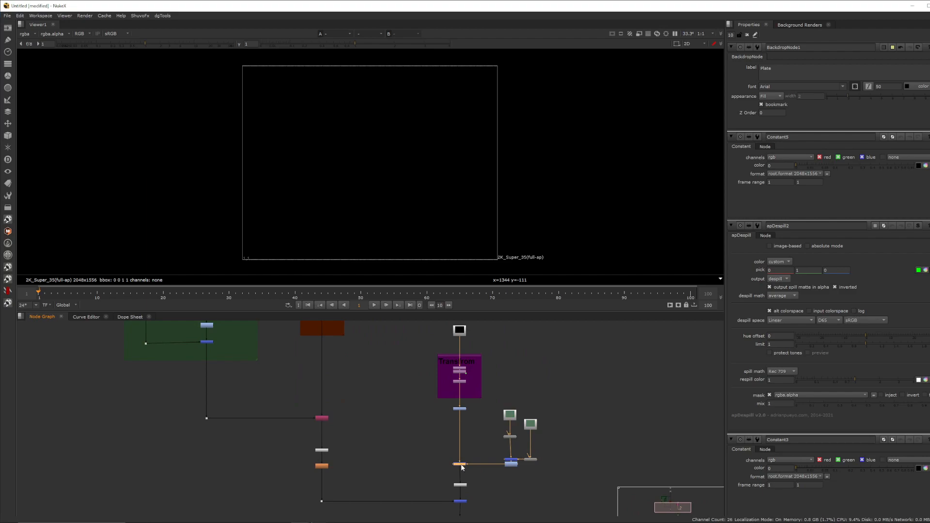
{"action": "scroll", "coordinate": [348, 410], "scroll_direction": "down", "scroll_amount": 4}
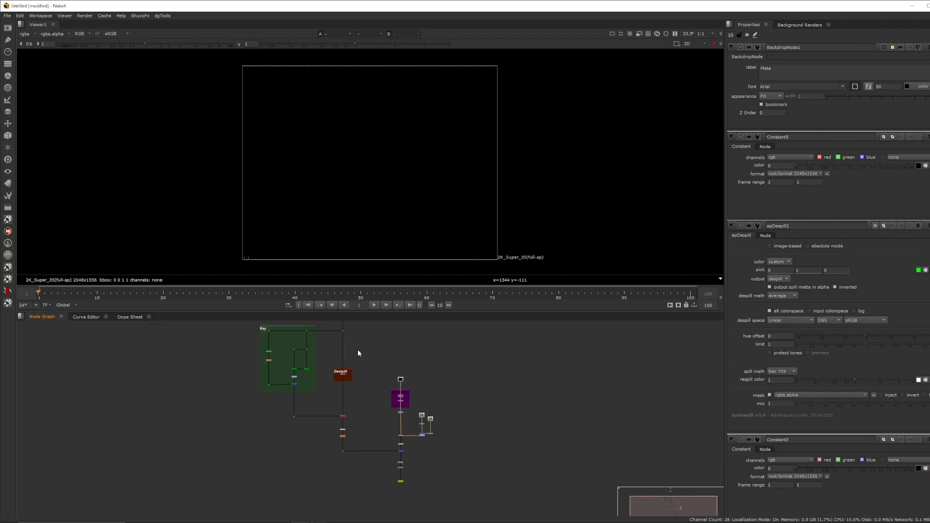
{"action": "middle_click_drag", "start_coordinate": [278, 373], "coordinate": [292, 416]}
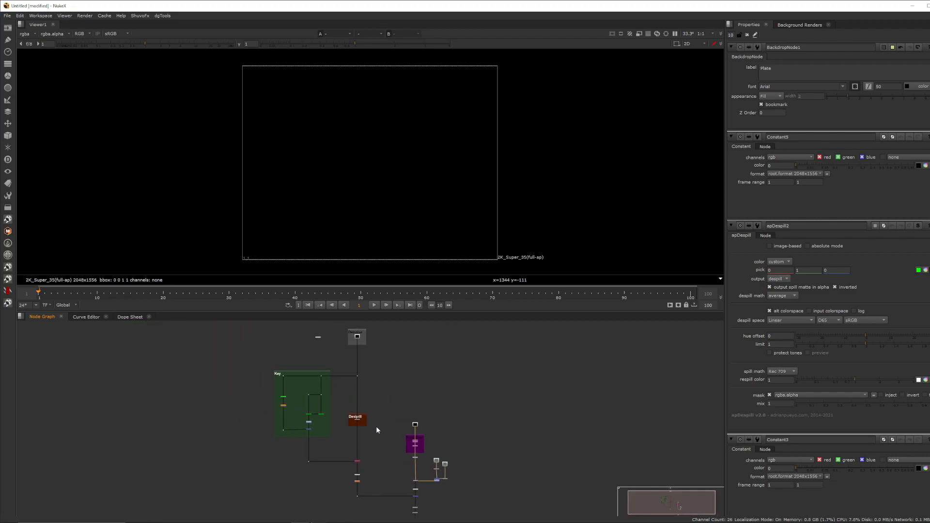
{"action": "middle_click_drag", "start_coordinate": [439, 467], "coordinate": [451, 403]}
{"action": "scroll", "coordinate": [451, 403], "scroll_direction": "up", "scroll_amount": 4}
{"action": "left_click_drag", "start_coordinate": [495, 368], "coordinate": [435, 444]}
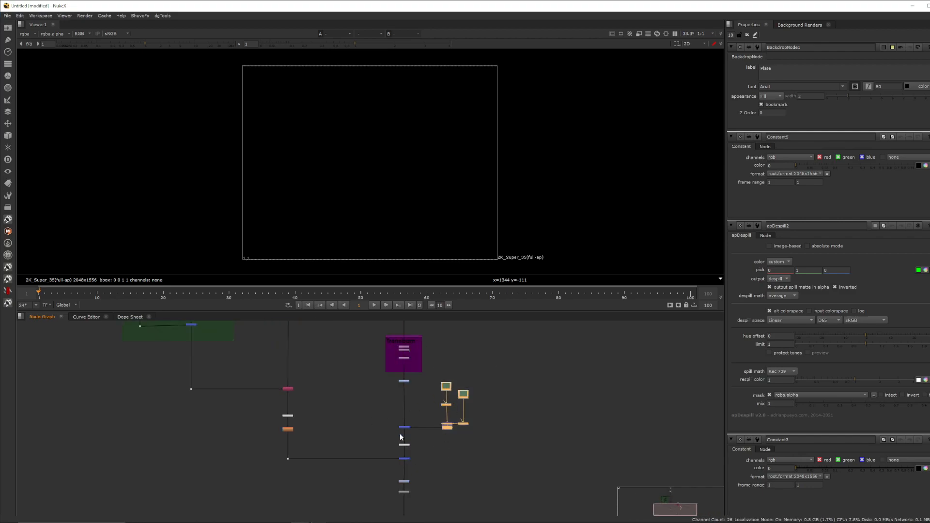
{"action": "middle_click_drag", "start_coordinate": [516, 422], "coordinate": [523, 456]}
{"action": "left_click_drag", "start_coordinate": [517, 387], "coordinate": [435, 487]}
{"action": "key", "text": "alt+b"}
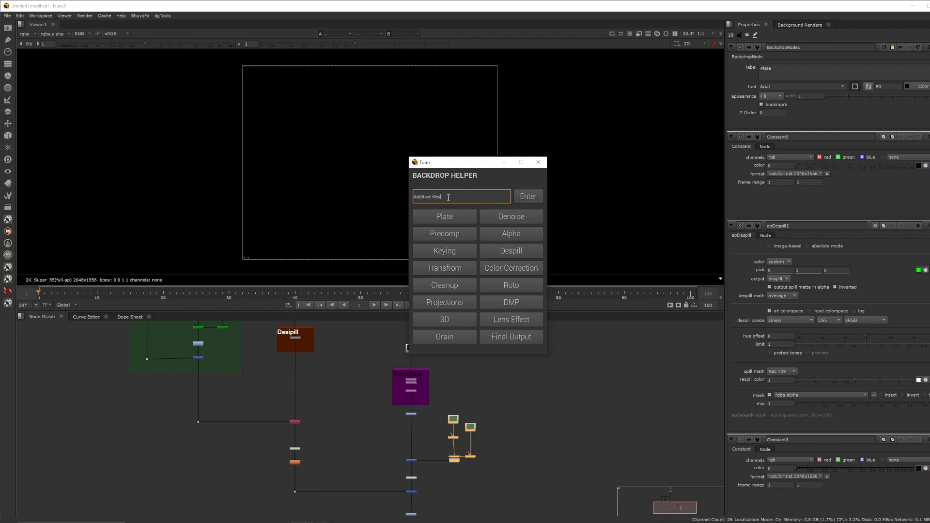
{"action": "key", "text": "Return"}
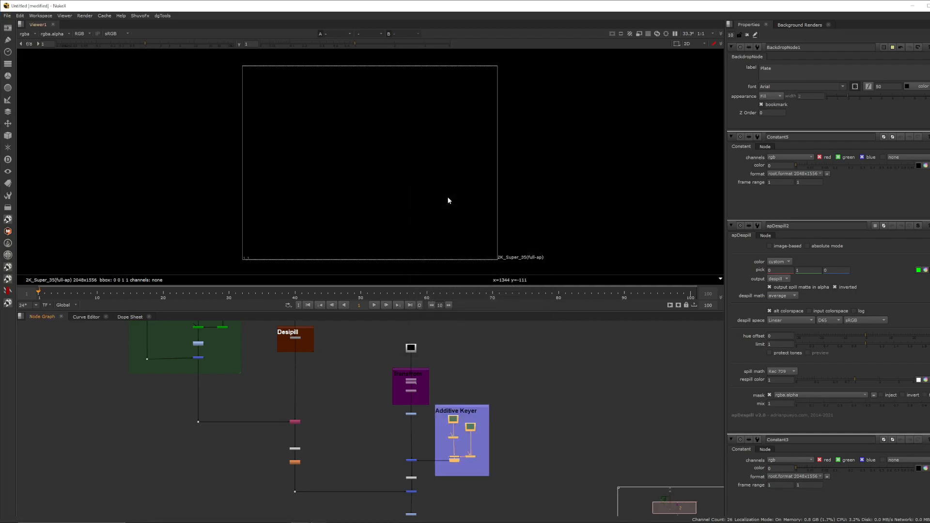
Step: Add a Lens Effect backdrop around the two nodes directly below the final merge on the background branch
{"action": "scroll", "coordinate": [499, 412], "scroll_direction": "down", "scroll_amount": 4}
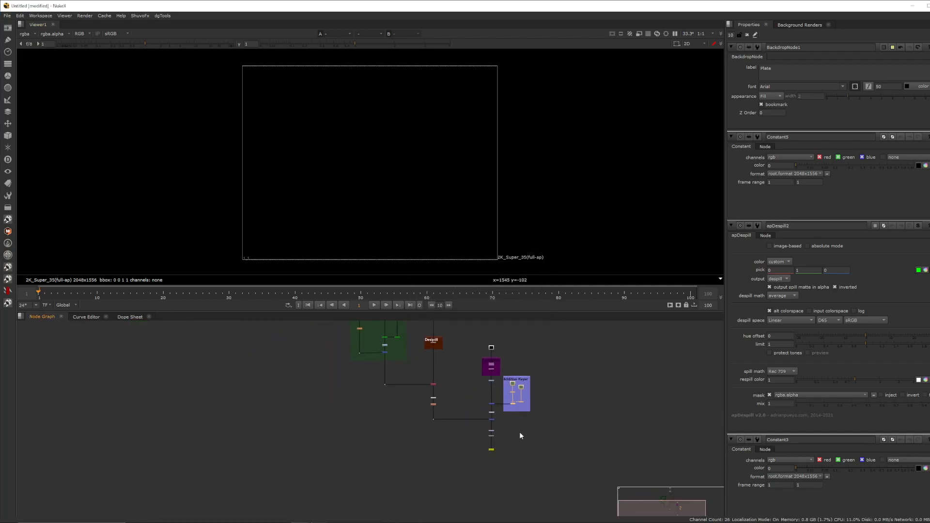
{"action": "scroll", "coordinate": [524, 430], "scroll_direction": "up", "scroll_amount": 6}
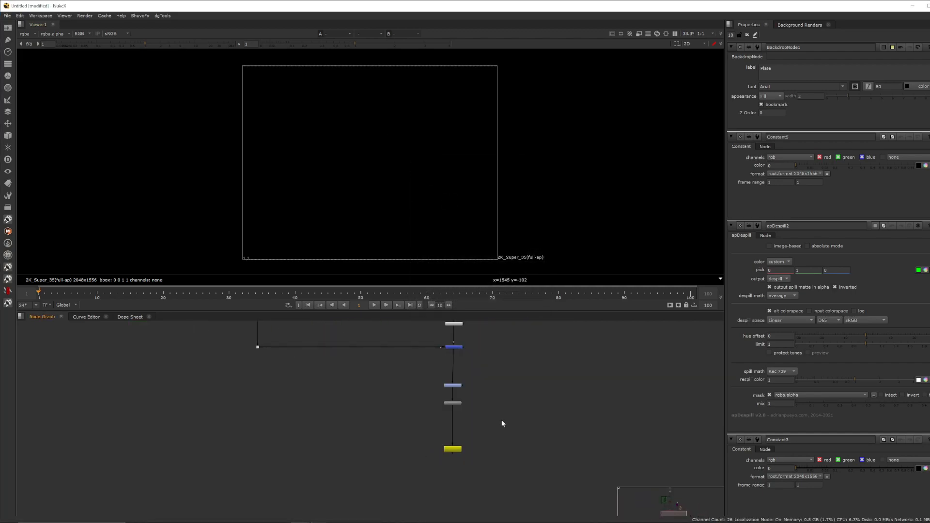
{"action": "middle_click_drag", "start_coordinate": [501, 429], "coordinate": [517, 463]}
{"action": "left_click_drag", "start_coordinate": [499, 401], "coordinate": [410, 456]}
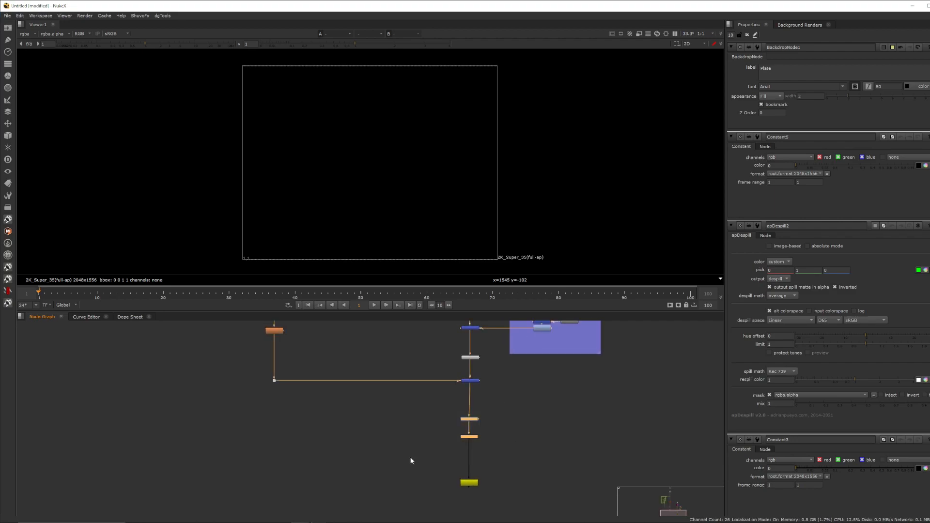
{"action": "key", "text": "alt+b"}
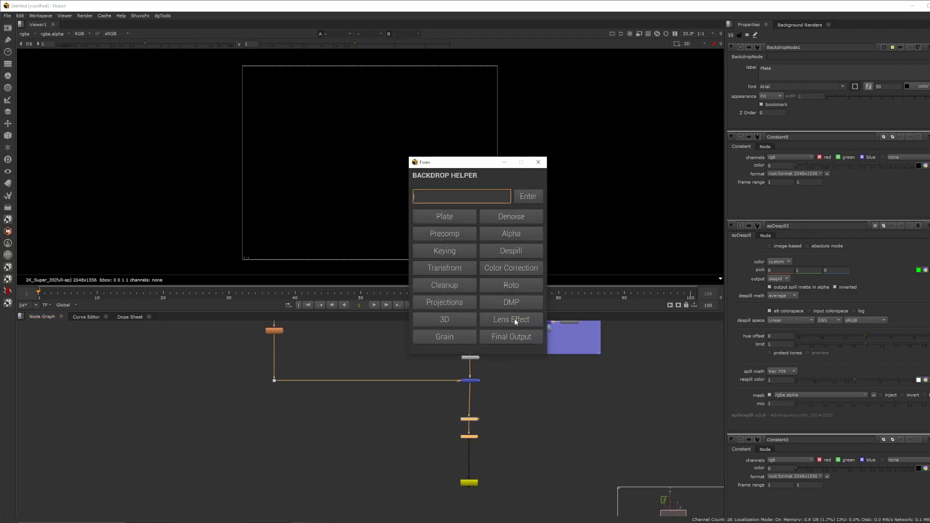
{"action": "left_click", "coordinate": [510, 319]}
Step: Move the yellow output node at the end of the branch further down and add a Final Output backdrop around it
{"action": "middle_click_drag", "start_coordinate": [539, 420], "coordinate": [548, 341]}
{"action": "left_click_drag", "start_coordinate": [486, 410], "coordinate": [486, 452]}
{"action": "left_click_drag", "start_coordinate": [533, 415], "coordinate": [377, 516]}
{"action": "key", "text": "alt+b"}
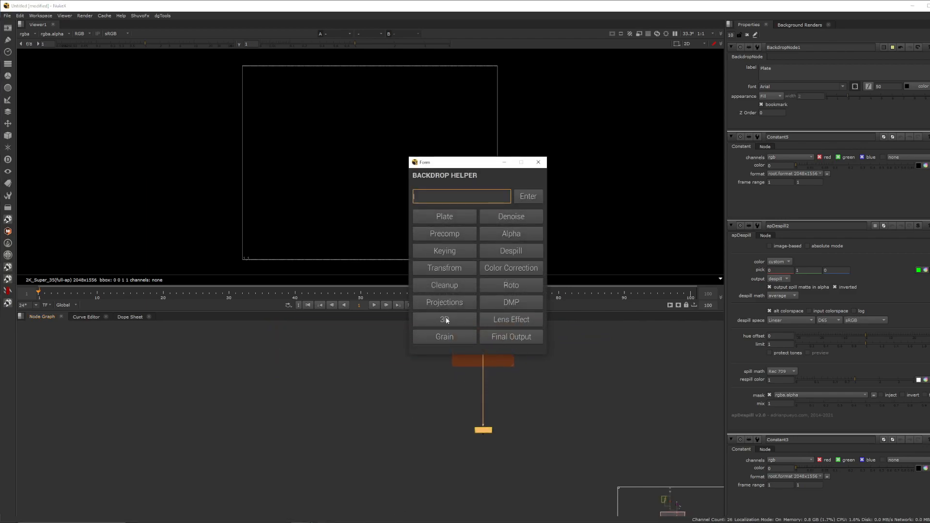
{"action": "left_click", "coordinate": [509, 338]}
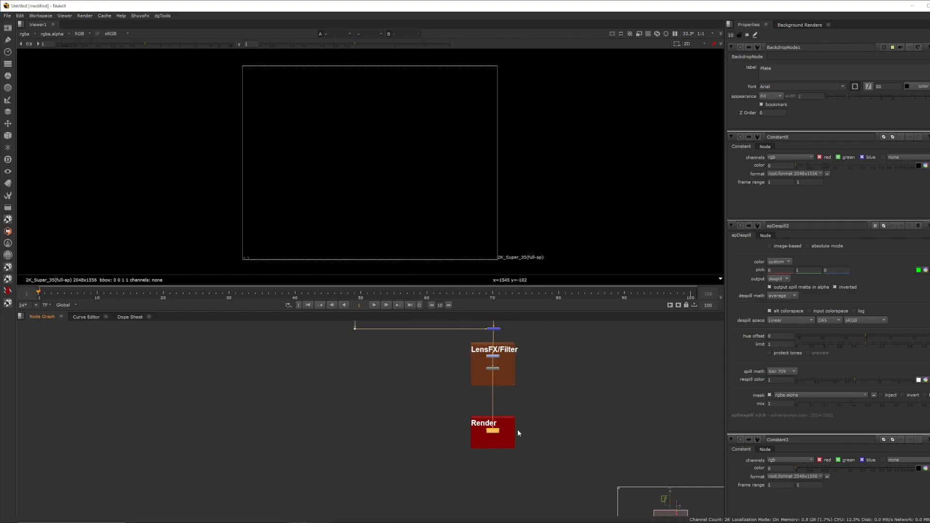
{"action": "middle_click_drag", "start_coordinate": [516, 429], "coordinate": [506, 507]}
{"action": "scroll", "coordinate": [506, 511], "scroll_direction": "down", "scroll_amount": 1}
{"action": "key", "text": "alt+b"}
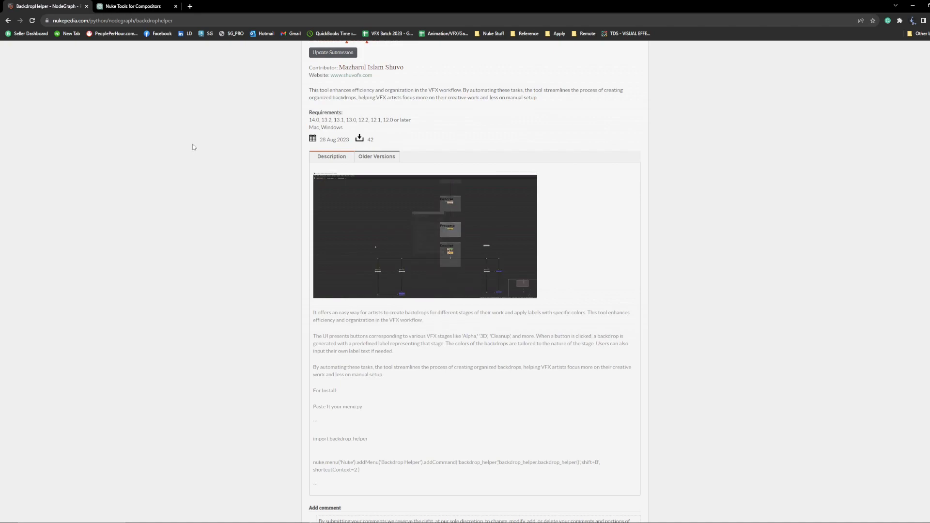
Step: Review the BackdropHelper v4.0 page on Nukepedia in the browser, including its web address, download option and description
{"action": "scroll", "coordinate": [192, 147], "scroll_direction": "up", "scroll_amount": 3}
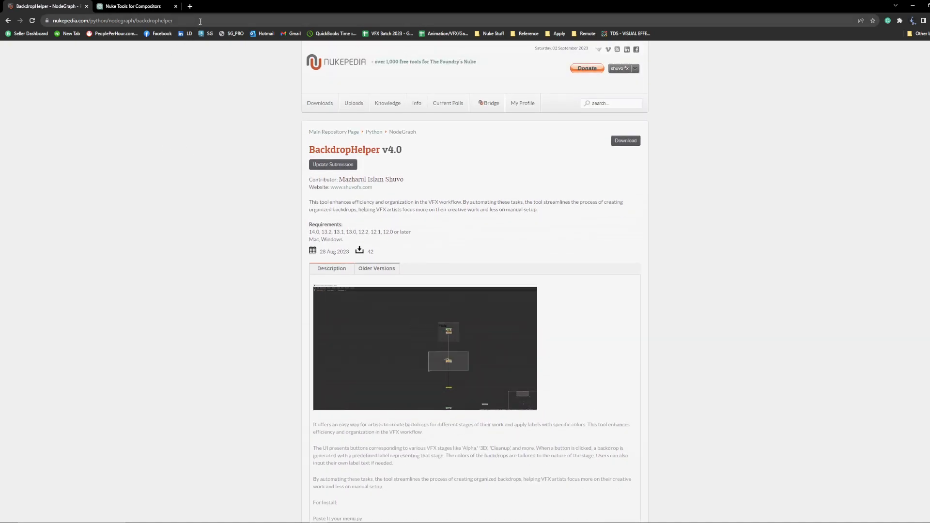
{"action": "left_click", "coordinate": [200, 22]}
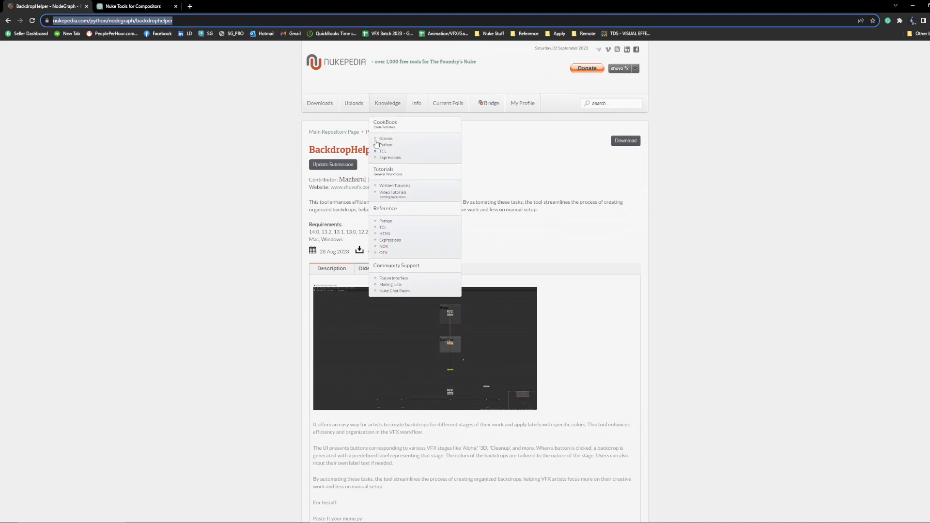
{"action": "left_click", "coordinate": [216, 189]}
{"action": "scroll", "coordinate": [286, 282], "scroll_direction": "down", "scroll_amount": 1}
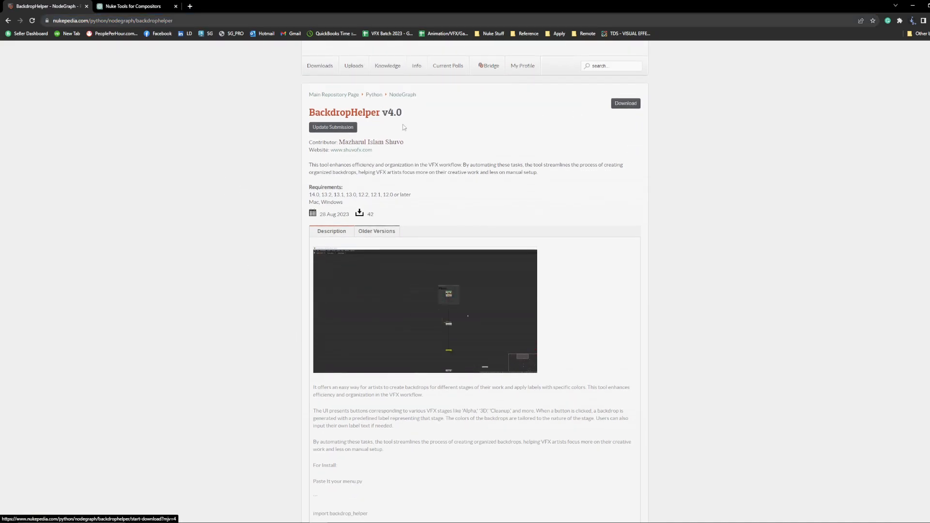
{"action": "scroll", "coordinate": [493, 251], "scroll_direction": "down", "scroll_amount": 4}
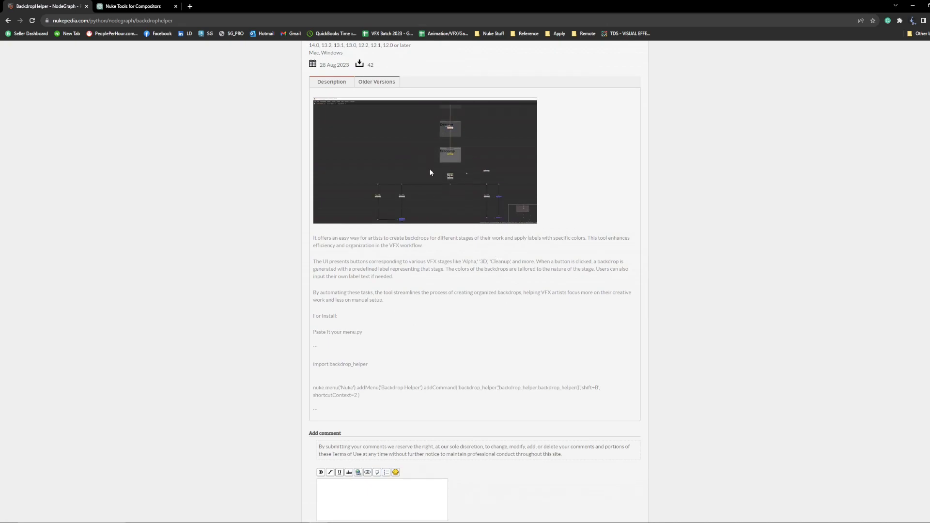
{"action": "scroll", "coordinate": [358, 349], "scroll_direction": "down", "scroll_amount": 1}
Step: Examine the menu.py install code in the description, from the backdrop_helper import to the menu command with its Backdrop Helper menu name
{"action": "left_click_drag", "start_coordinate": [312, 326], "coordinate": [313, 350]}
{"action": "left_click", "coordinate": [369, 348]}
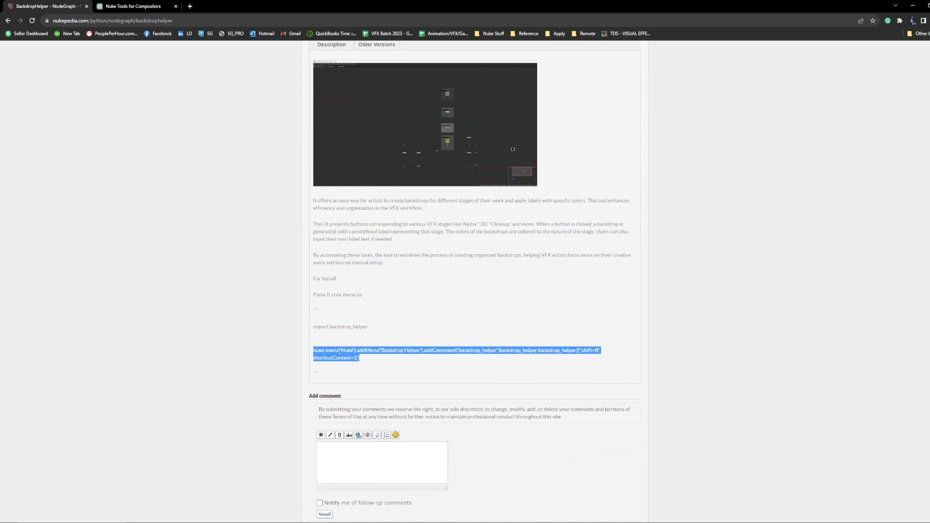
{"action": "left_click", "coordinate": [458, 352]}
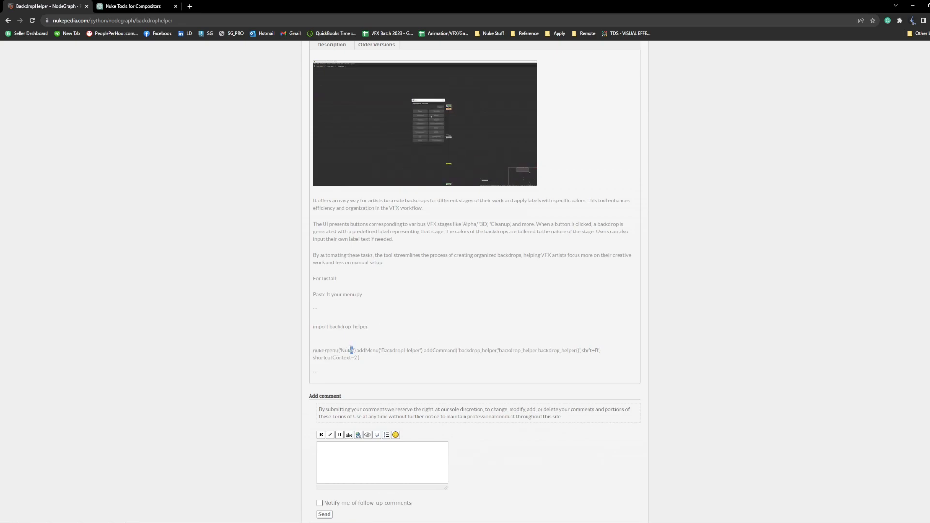
{"action": "left_click_drag", "start_coordinate": [382, 350], "coordinate": [418, 352]}
{"action": "left_click", "coordinate": [420, 352]}
{"action": "left_click_drag", "start_coordinate": [420, 353], "coordinate": [382, 352]}
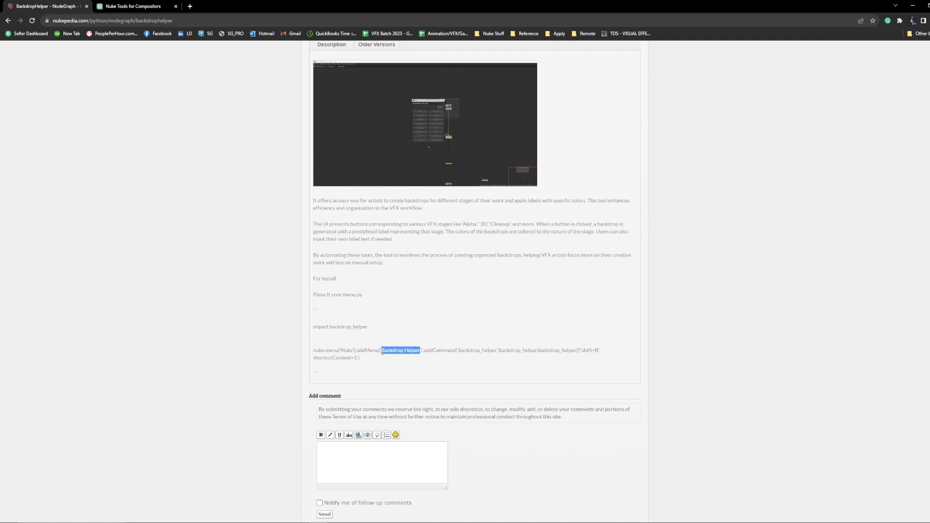
{"action": "left_click", "coordinate": [412, 350]}
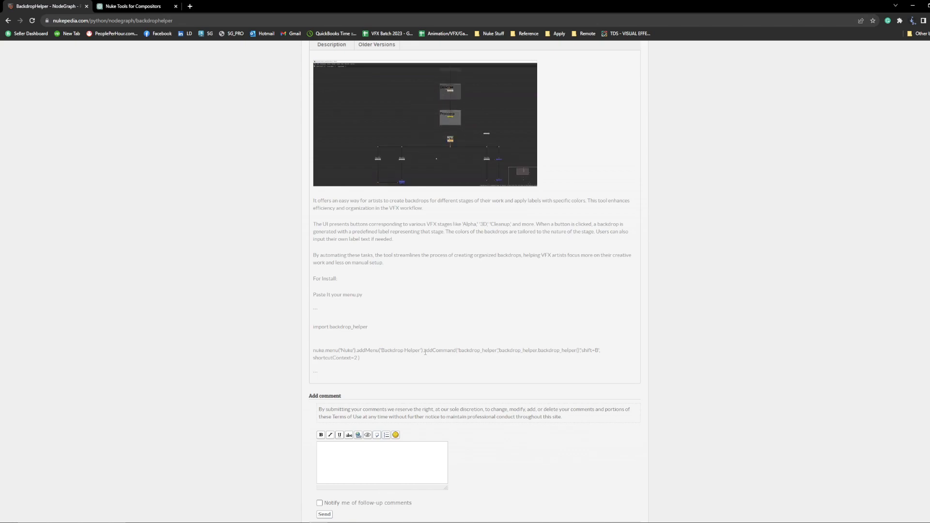
{"action": "left_click_drag", "start_coordinate": [369, 357], "coordinate": [397, 320]}
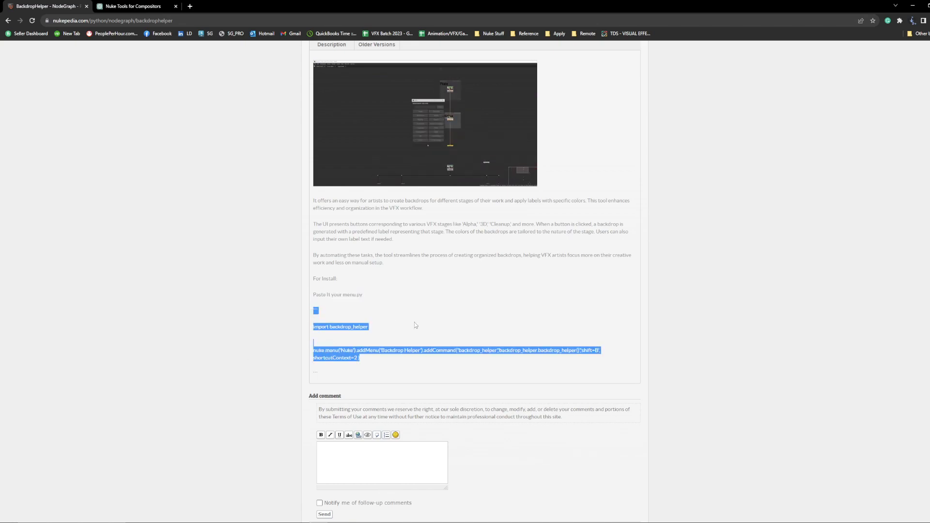
{"action": "left_click", "coordinate": [443, 335]}
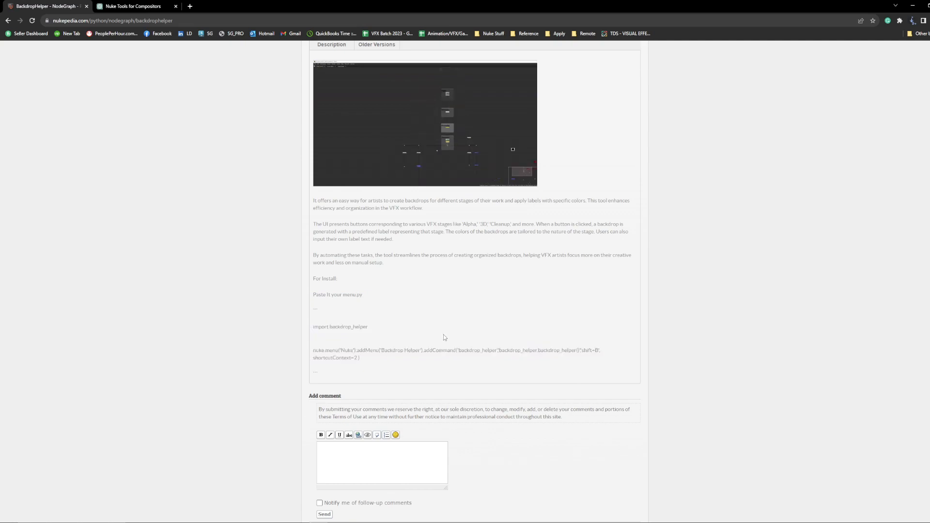